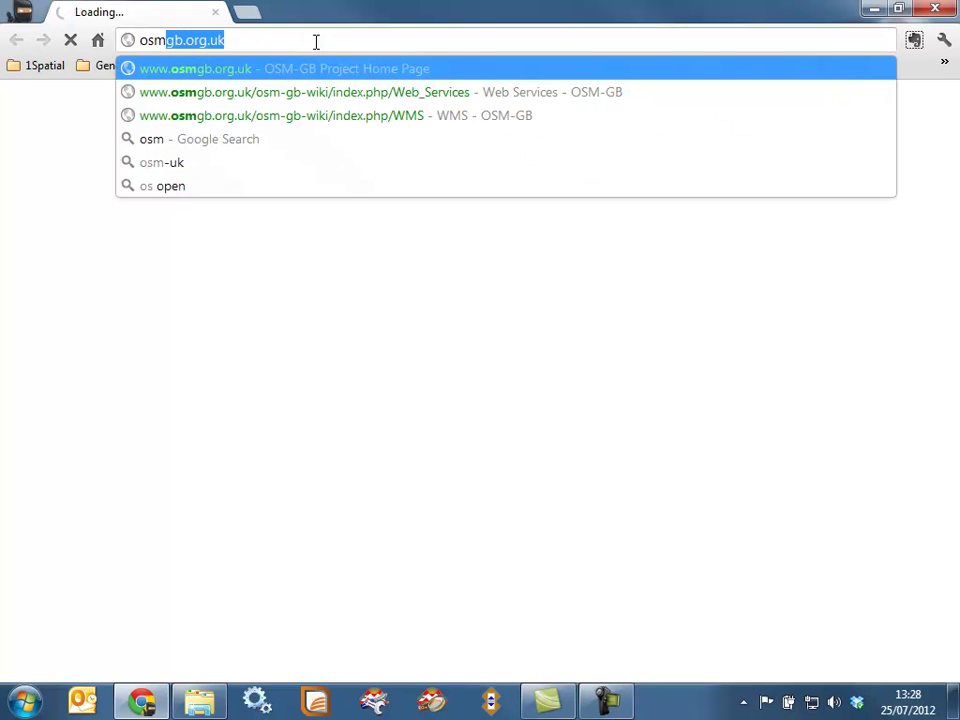
Search Google for 'osm-gb' and open the OSM-GB Project home page.
type("-gb")
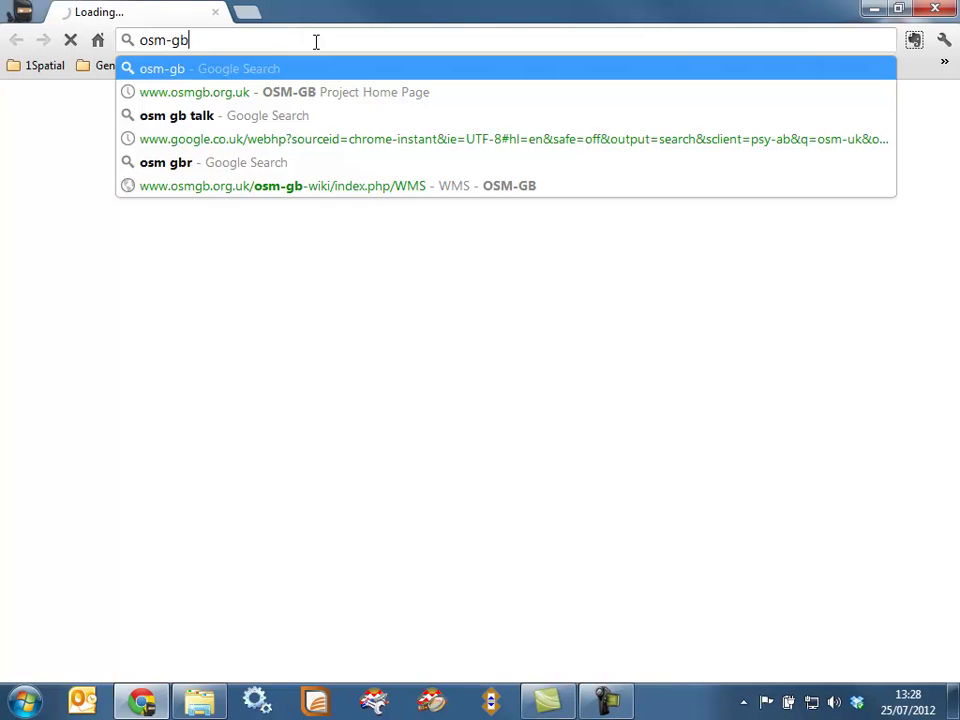
key("Return")
left_click(285, 266)
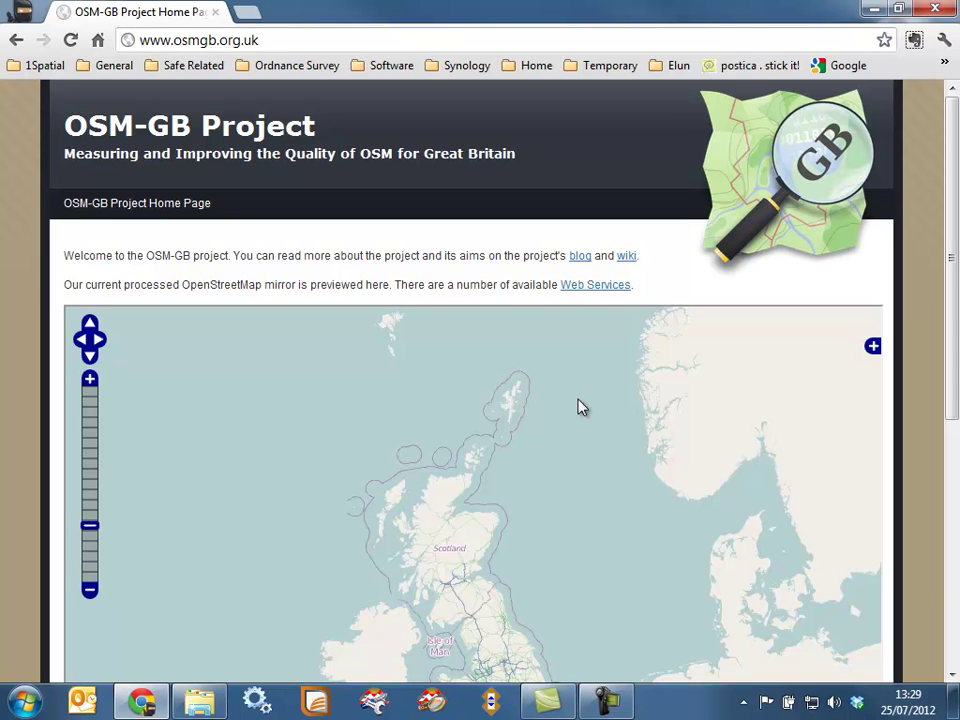
Zoom the OSM-GB preview map in two levels and pan it east toward London.
left_click(585, 287)
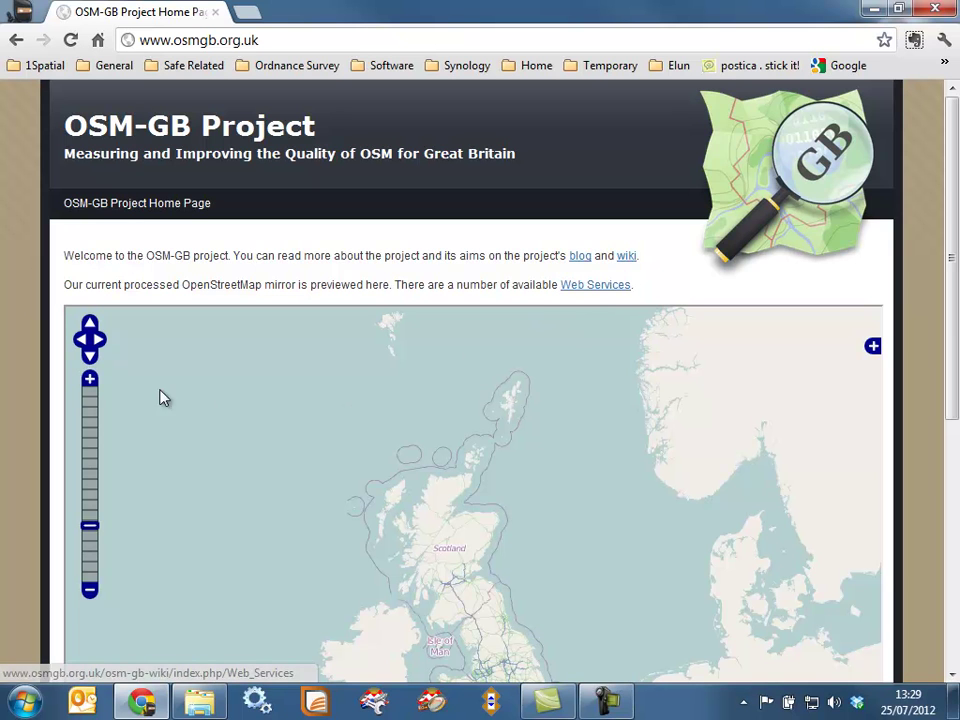
left_click(90, 379)
left_click_drag(513, 580, 504, 497)
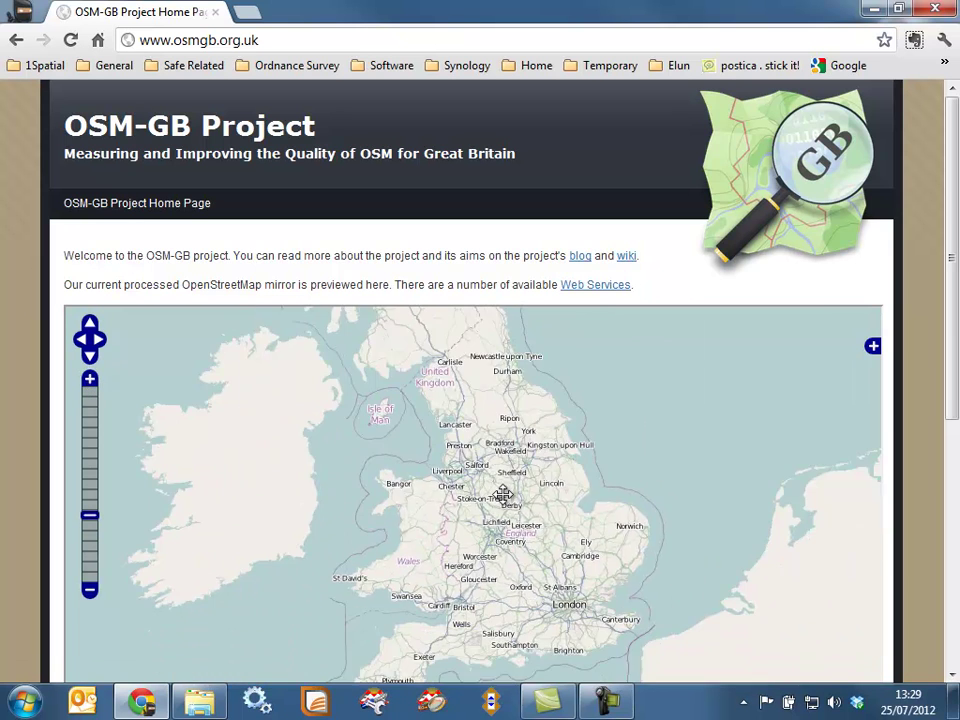
left_click(90, 381)
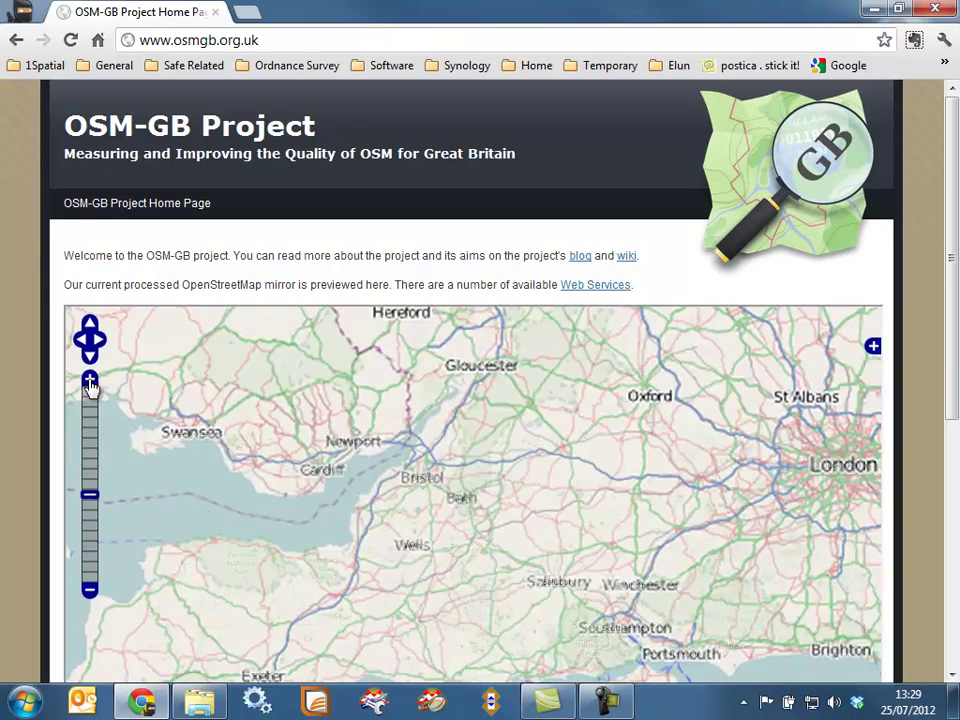
left_click_drag(380, 322, 508, 550)
mouse_move(622, 576)
left_mouse_down()
mouse_move(493, 581)
mouse_move(468, 507)
left_mouse_up()
left_click_drag(669, 621, 527, 574)
Zoom in once more to centre the preview on London, and start MapInfo Professional.
left_click(90, 380)
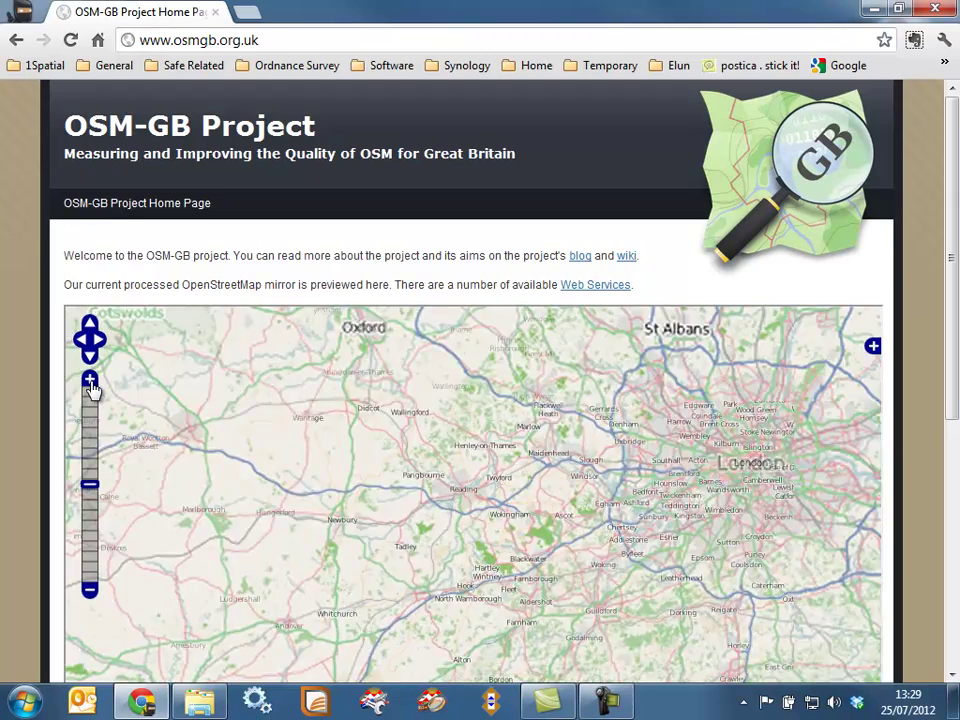
left_click_drag(716, 545, 561, 540)
mouse_move(666, 490)
left_mouse_down()
mouse_move(497, 508)
mouse_move(574, 495)
left_mouse_up()
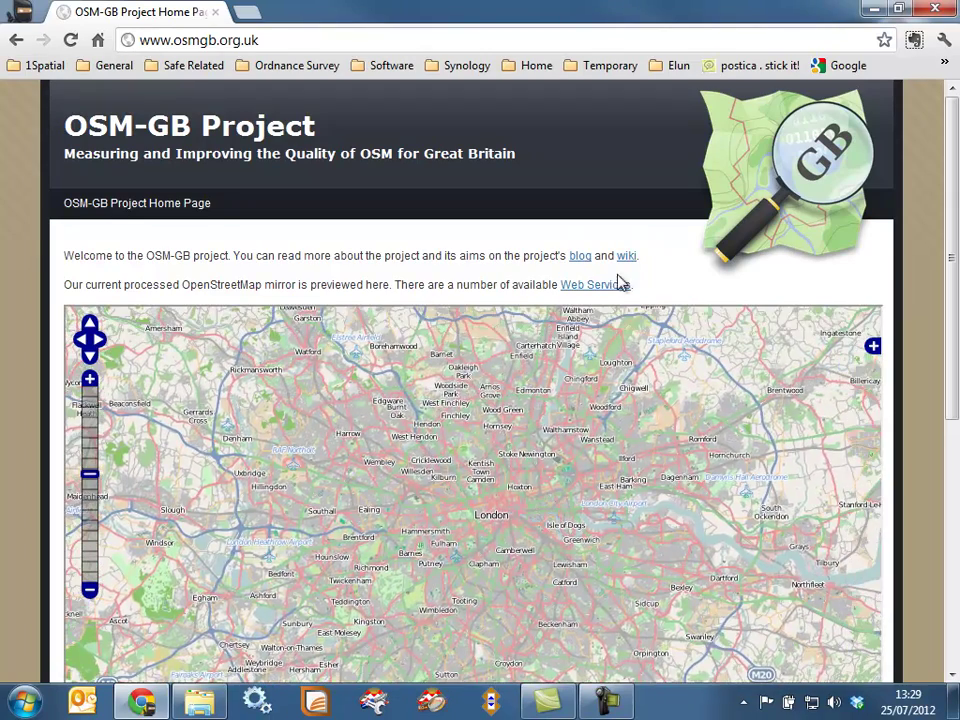
left_click(612, 287)
left_click(428, 662)
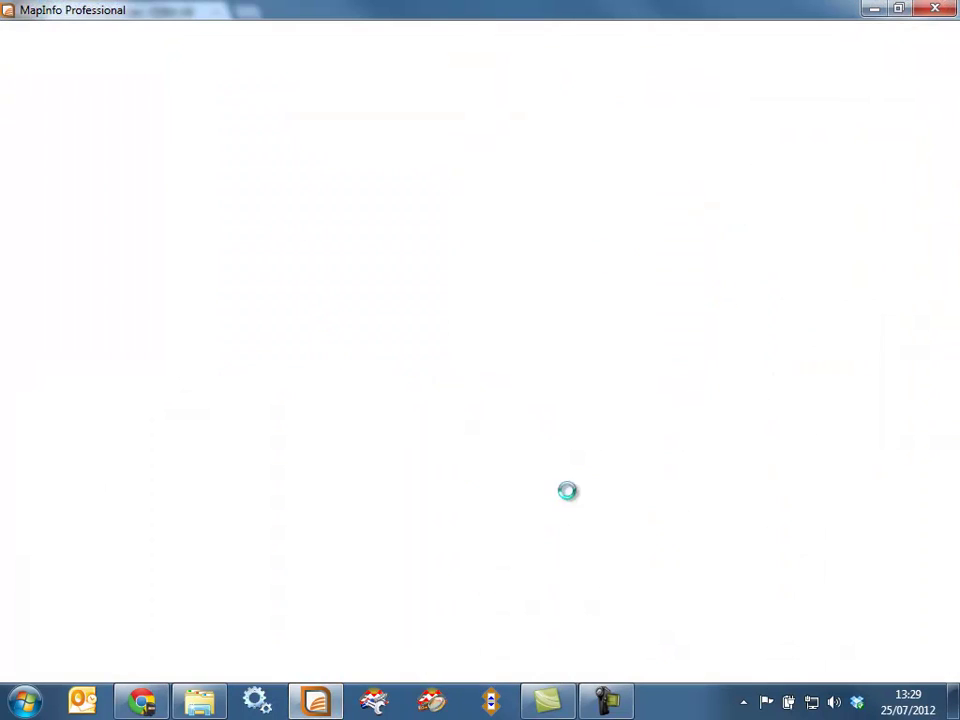
left_click(155, 705)
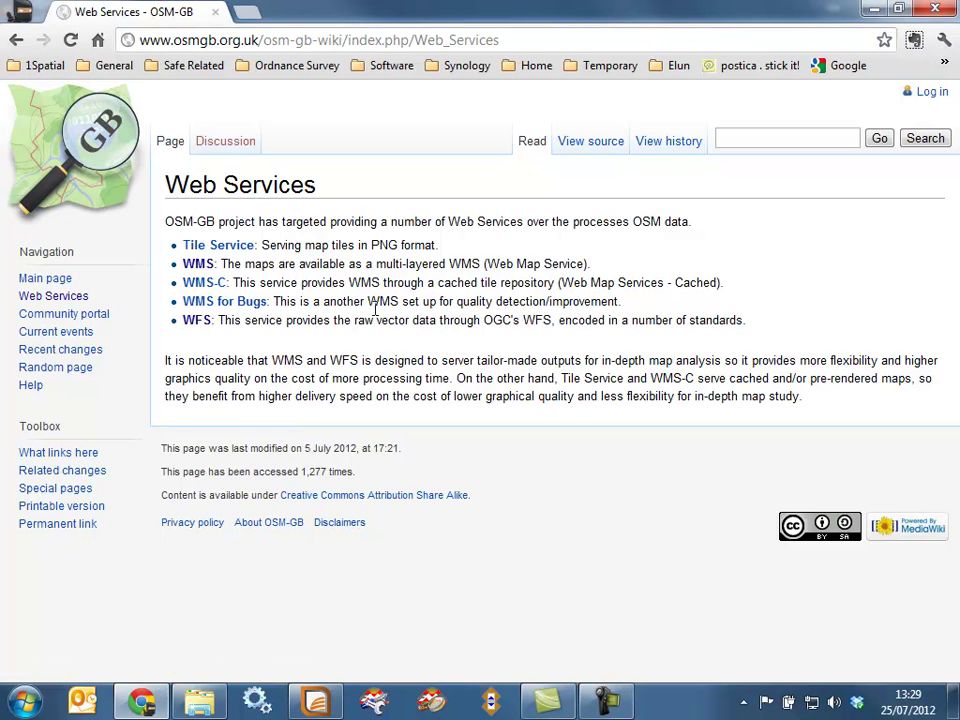
left_click(199, 266)
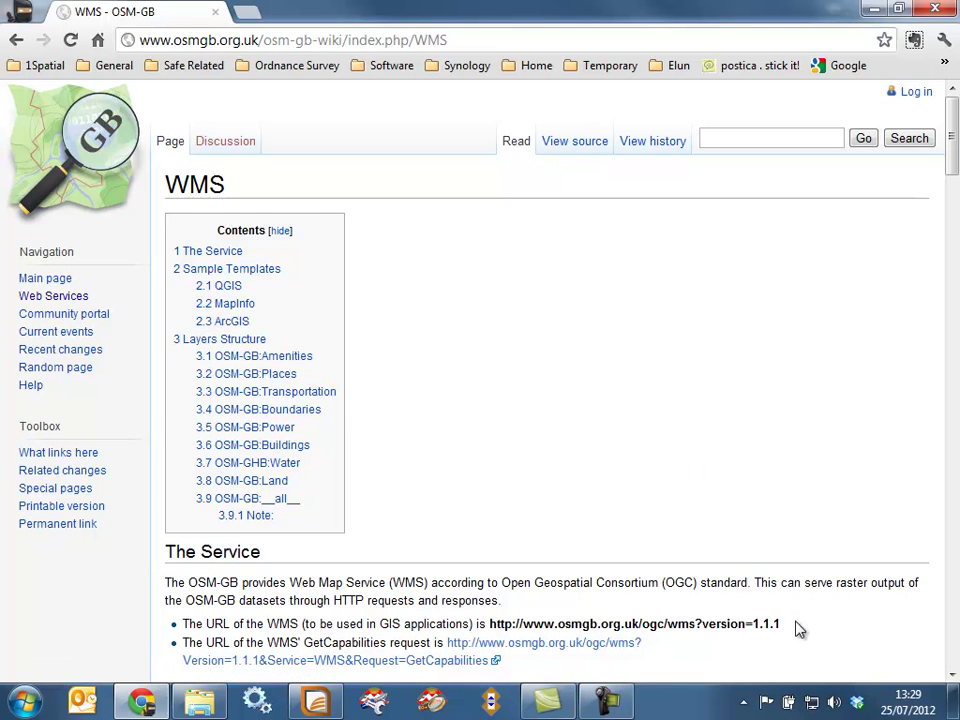
left_click_drag(785, 624, 491, 624)
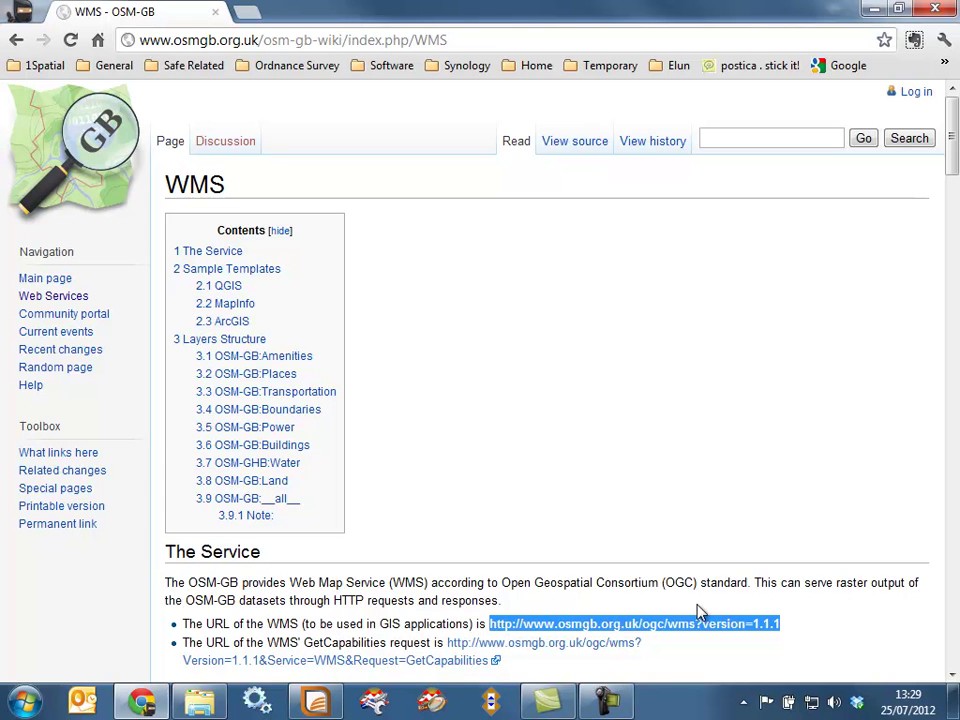
Dismiss MapInfo's Quick Start prompt and open the Open WMS Table dialog via File > Open Web Service.
left_click(877, 20)
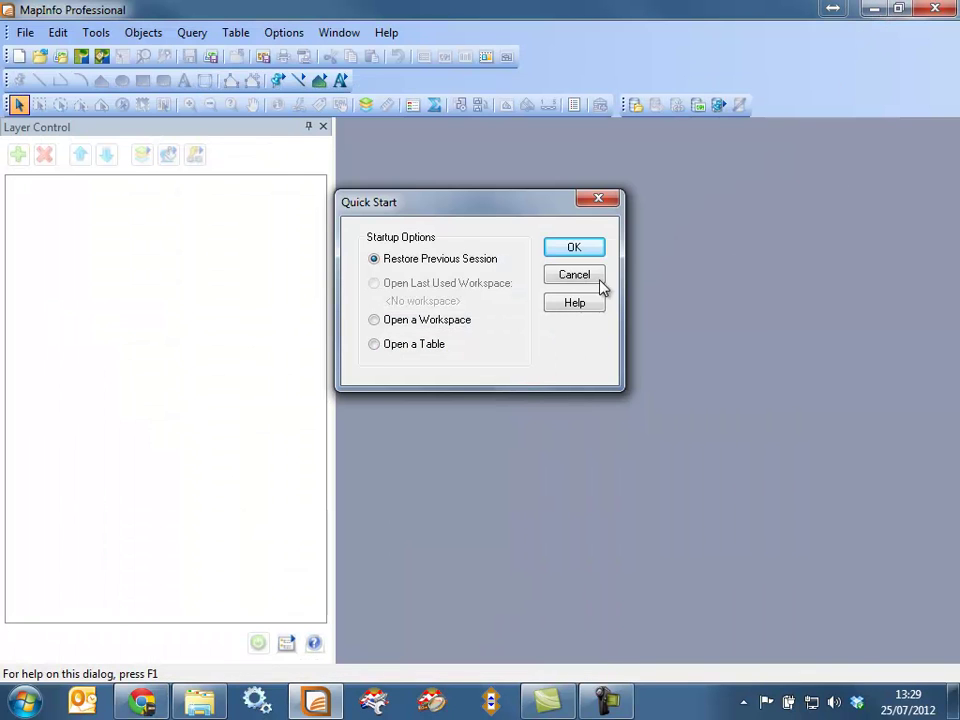
left_click(590, 276)
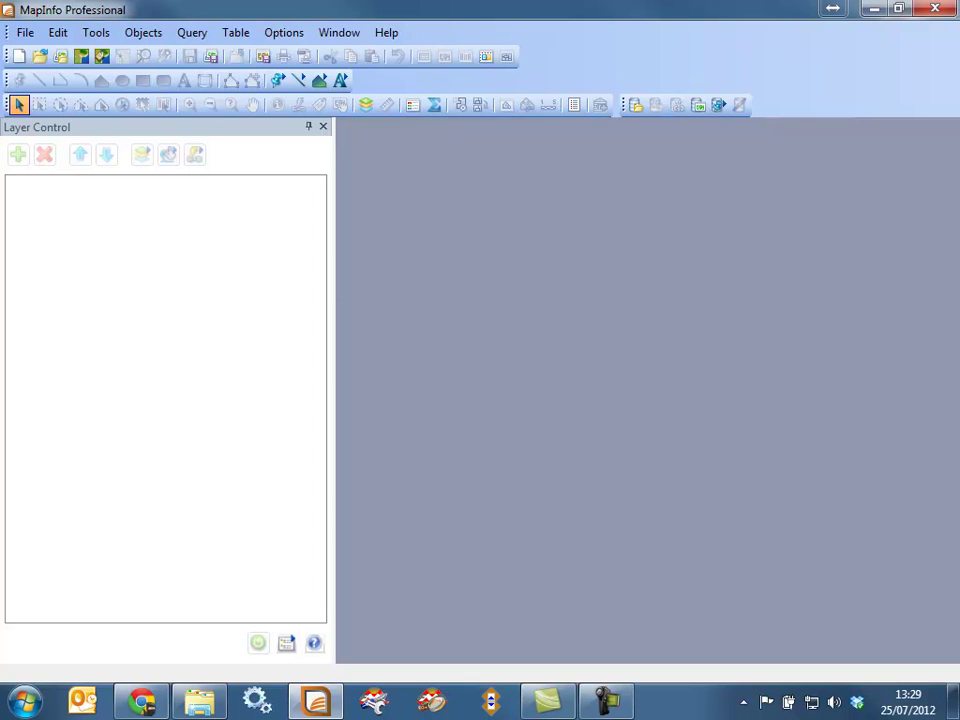
left_click(28, 33)
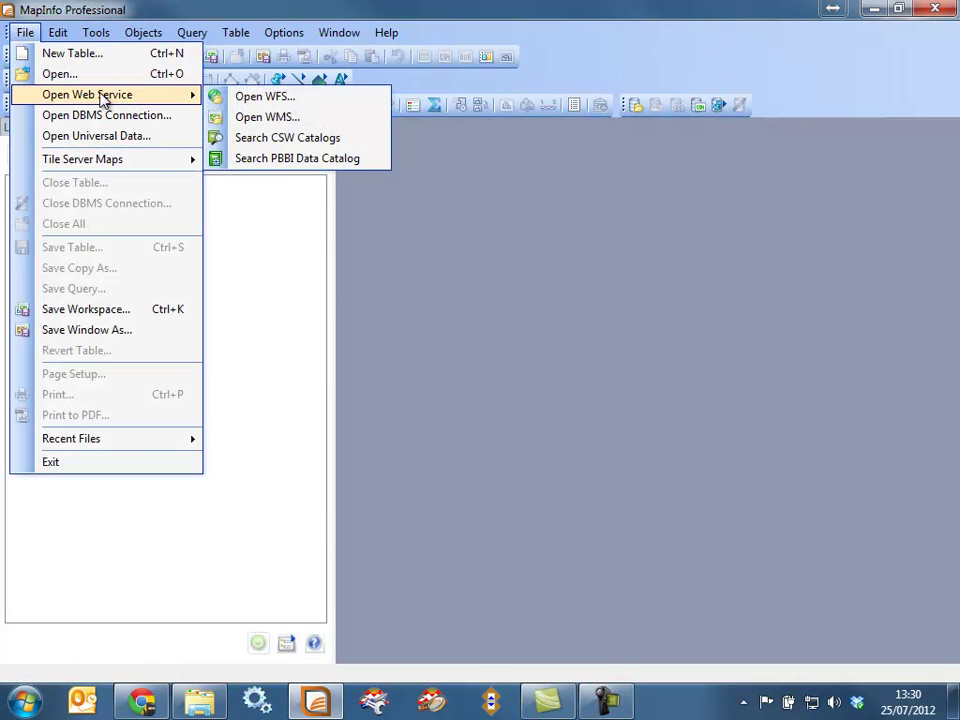
mouse_move(100, 94)
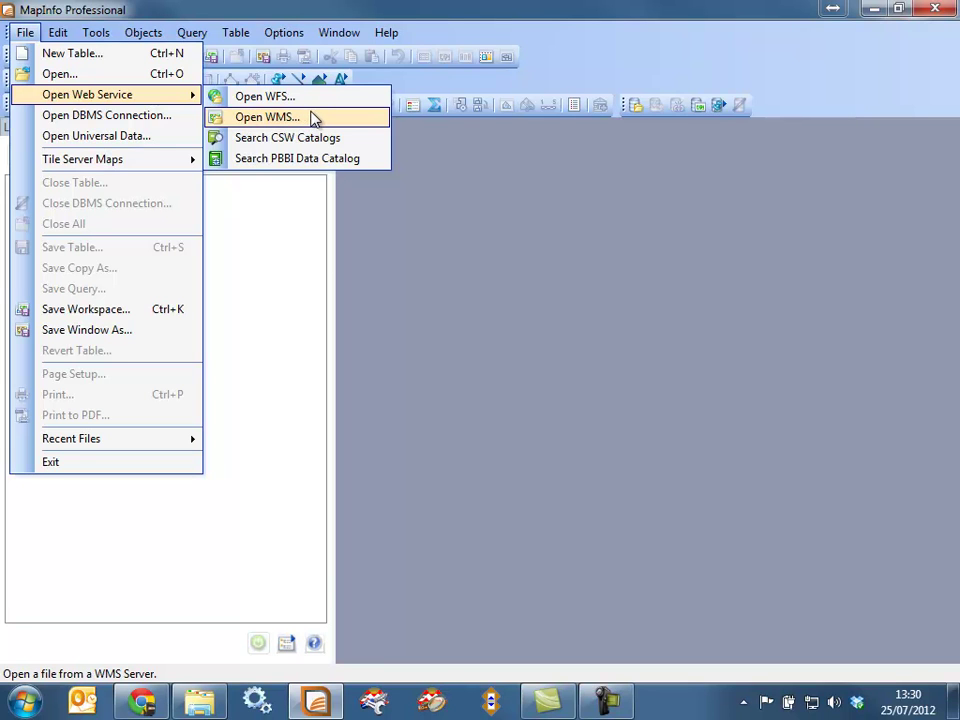
left_click(303, 120)
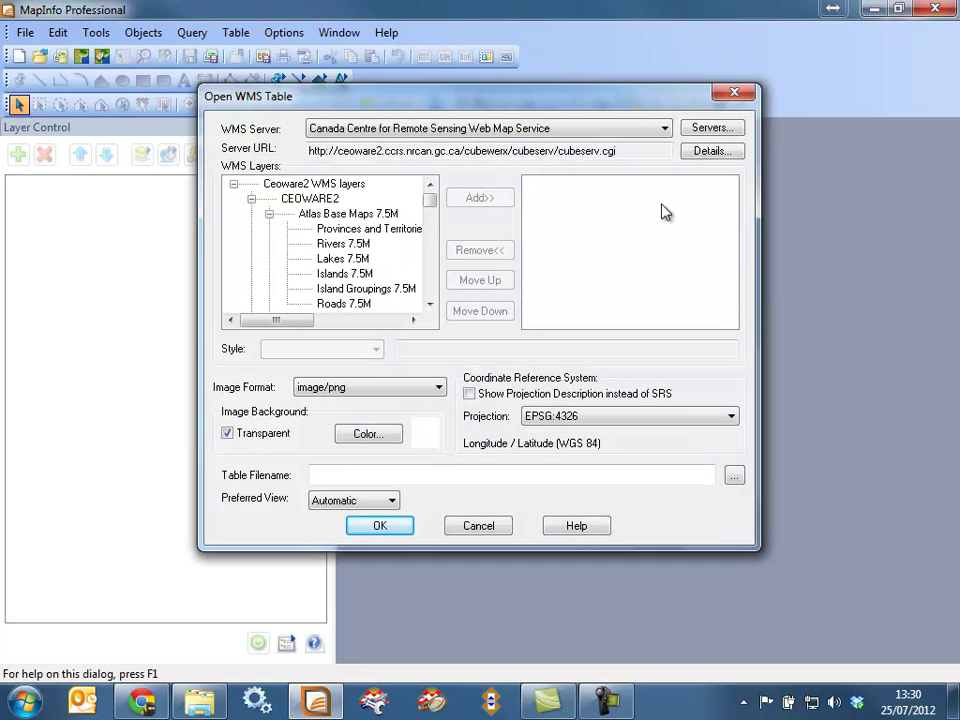
left_click(712, 128)
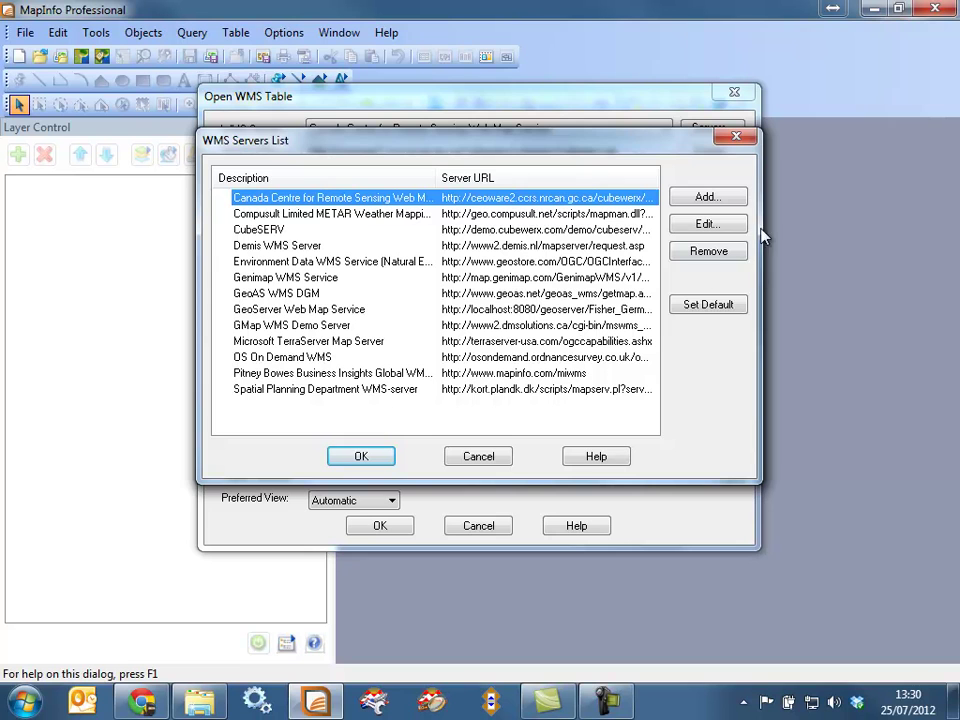
left_click(730, 197)
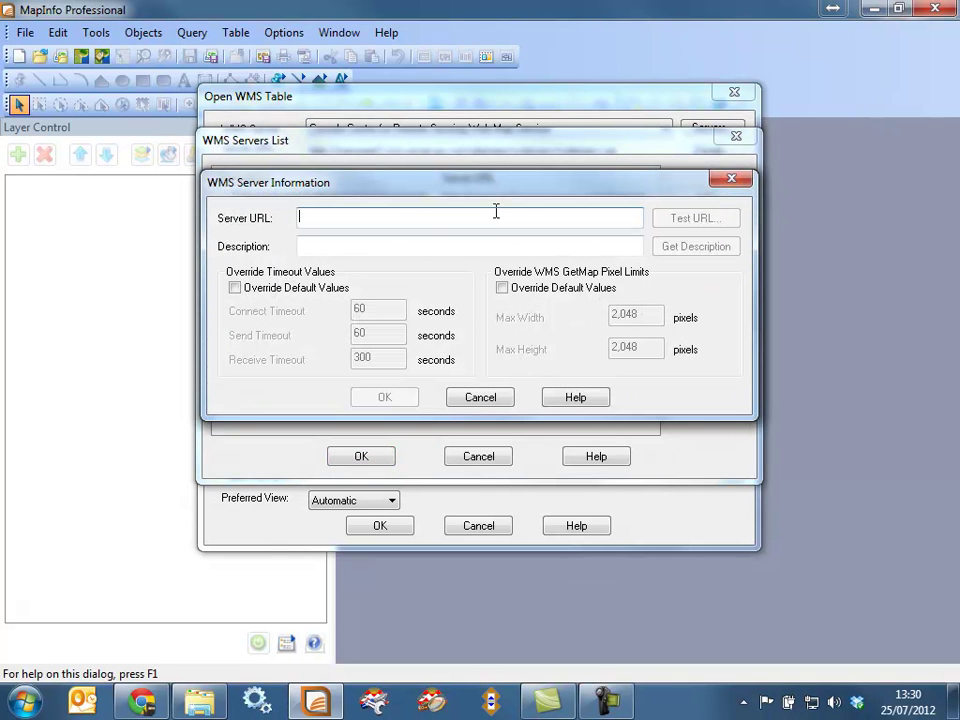
type("http://www.osmgb.org.uk/ogc/wms?version=1.1.1")
left_click(708, 224)
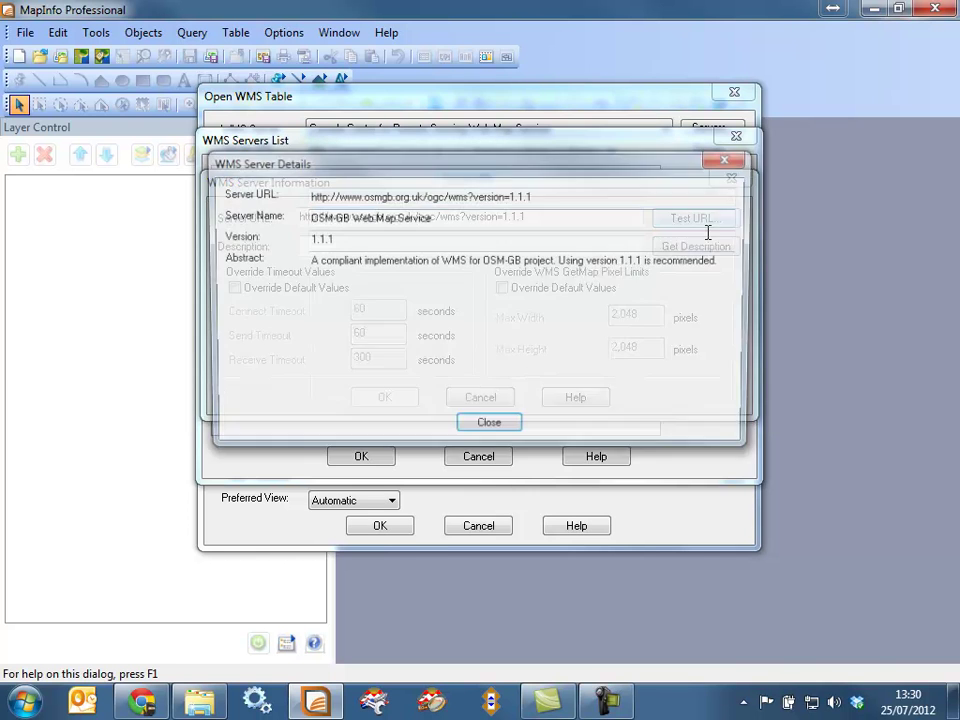
left_click(494, 424)
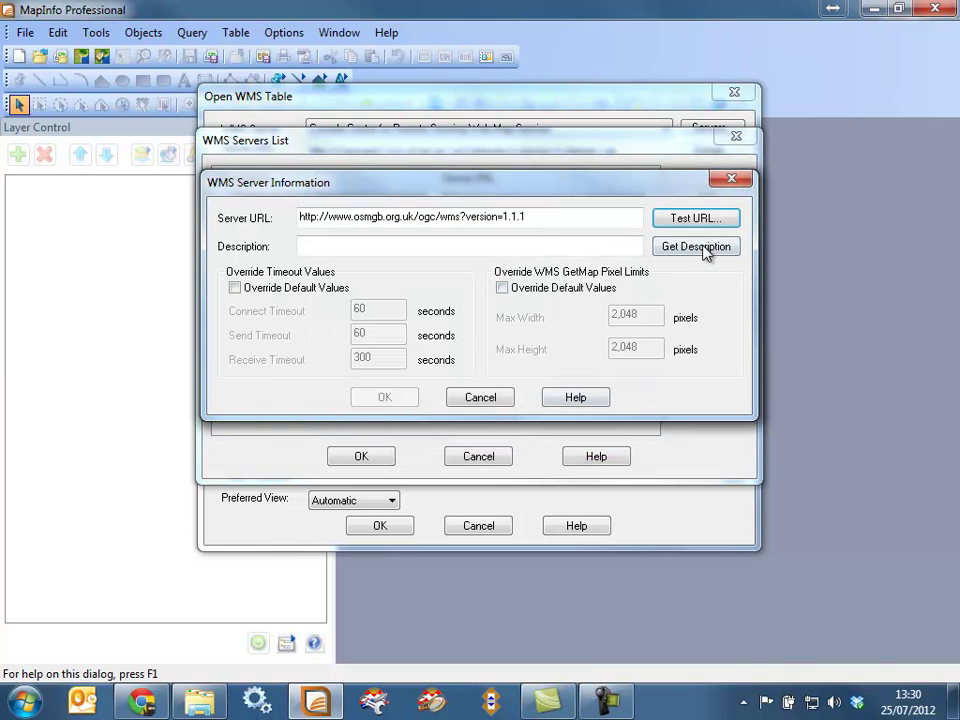
left_click(705, 248)
left_click(386, 400)
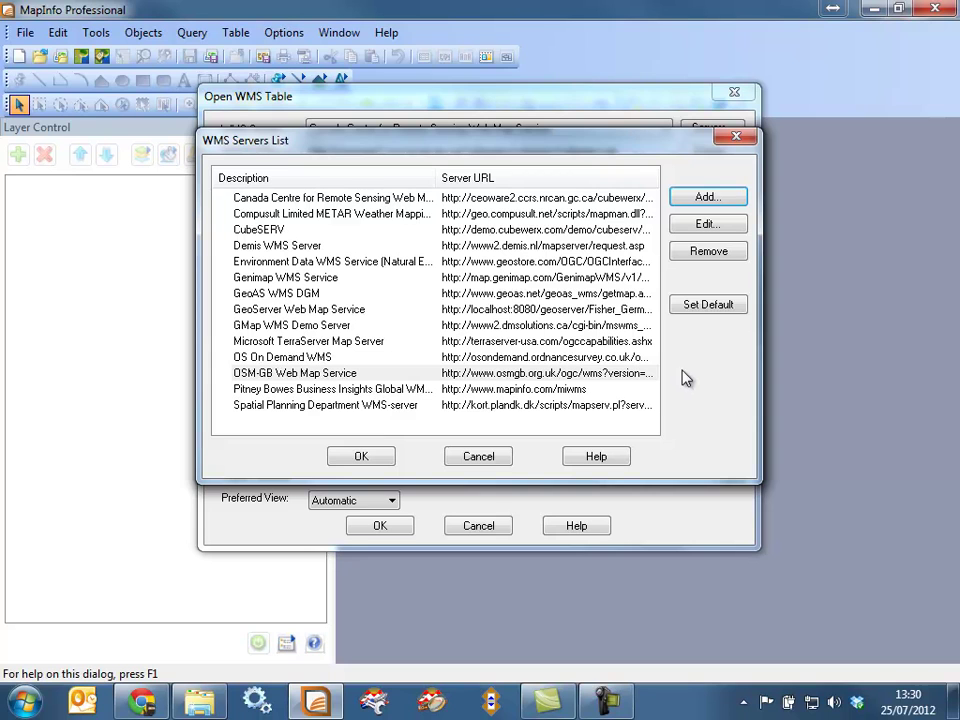
Make OSM-GB Web Map Service the default WMS server.
left_click(340, 374)
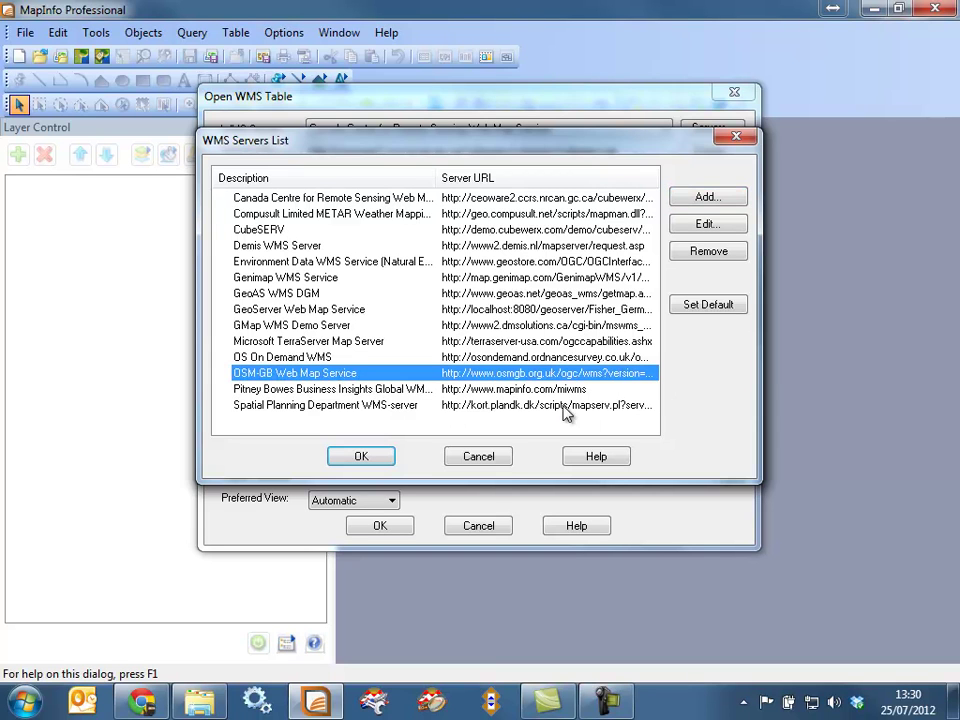
left_click(712, 303)
left_click(398, 462)
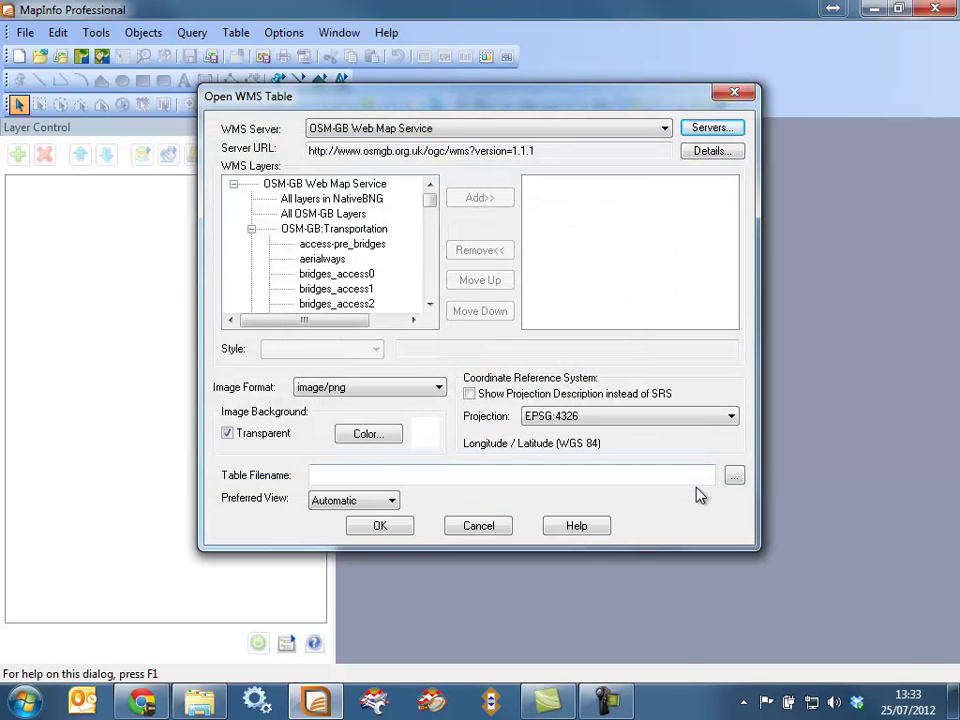
Add 'All layers in NativeBNG' in EPSG:27700, name the table OSM-GB, and open it as a map.
left_click(318, 200)
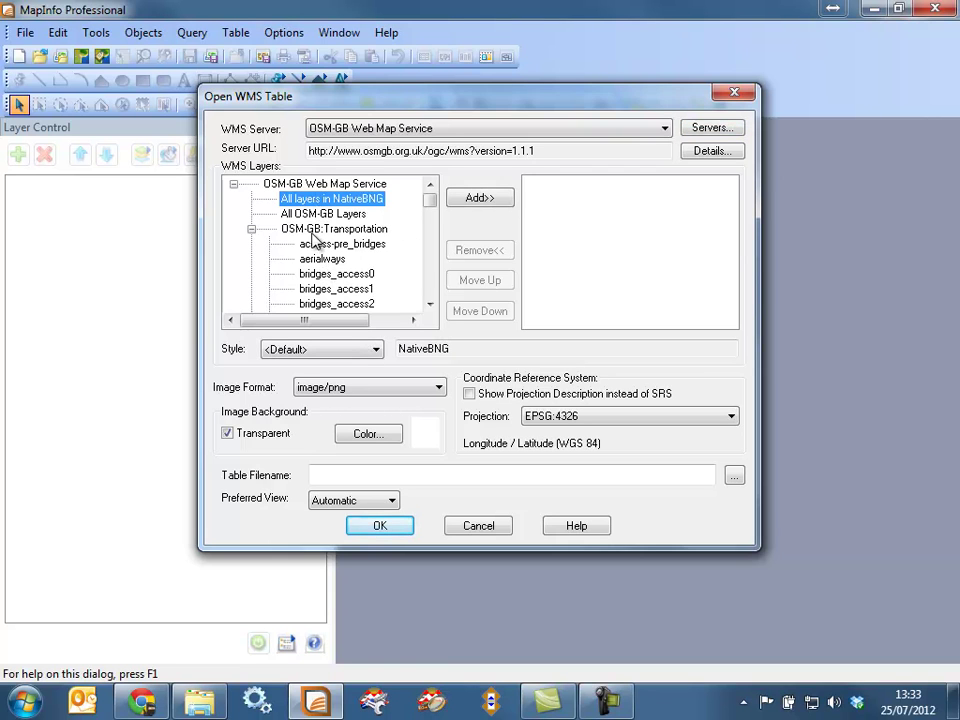
left_click(478, 199)
left_click(592, 420)
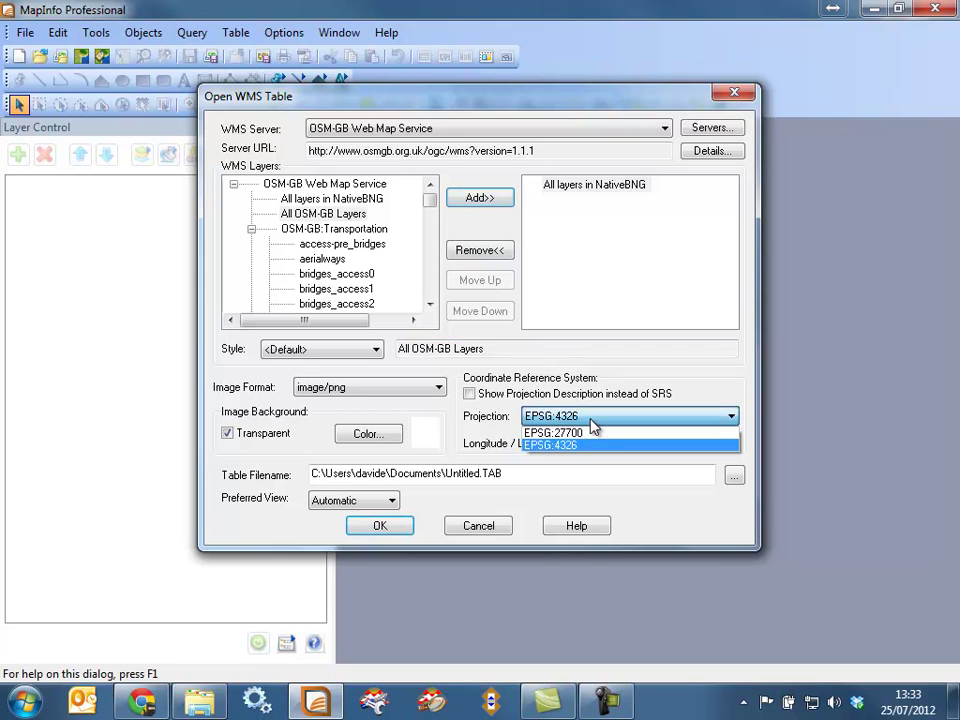
left_click(600, 437)
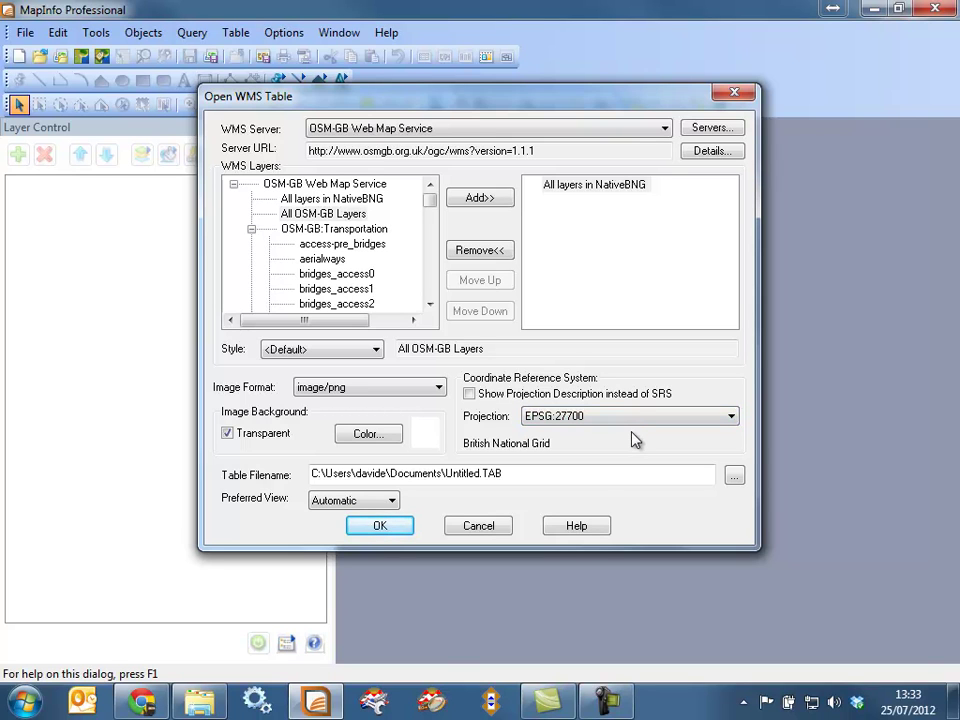
left_click(553, 479)
left_click_drag(445, 474, 480, 477)
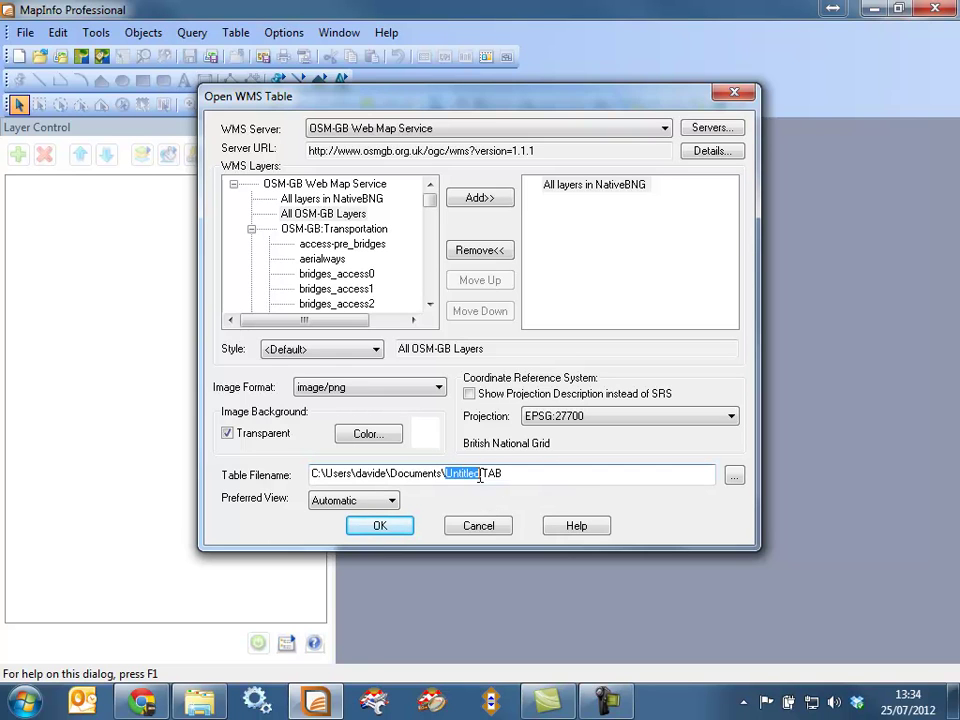
type("OSM")
type("-")
type("GB")
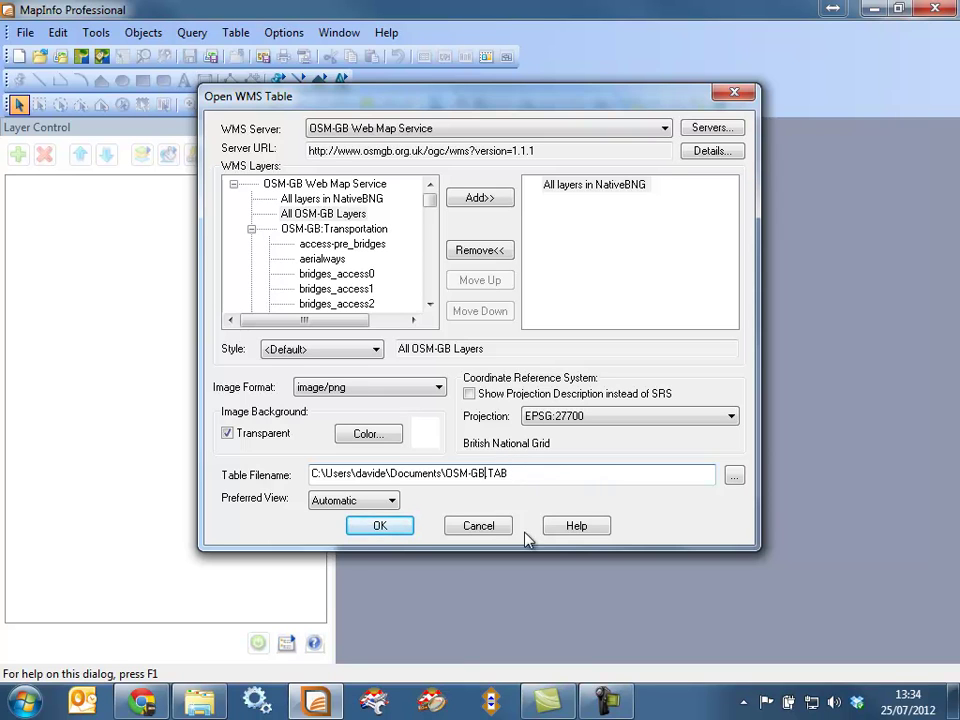
left_click(403, 533)
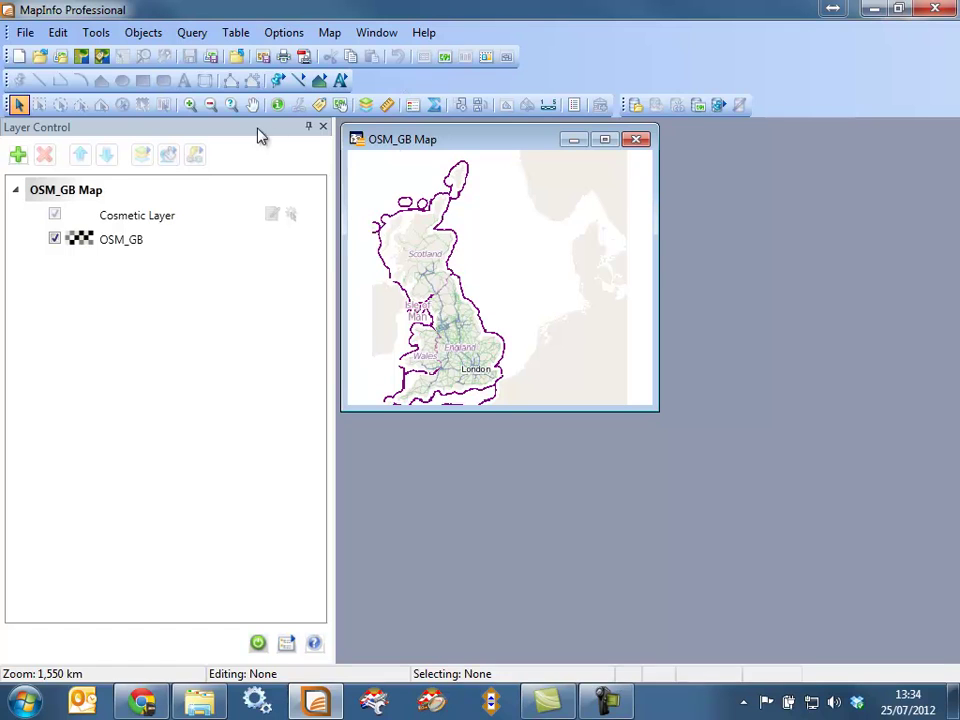
Zoom from Birmingham to Walsall, maximise the map, then zoom to Walsall Arboretum at 1.922 km.
left_click(190, 104)
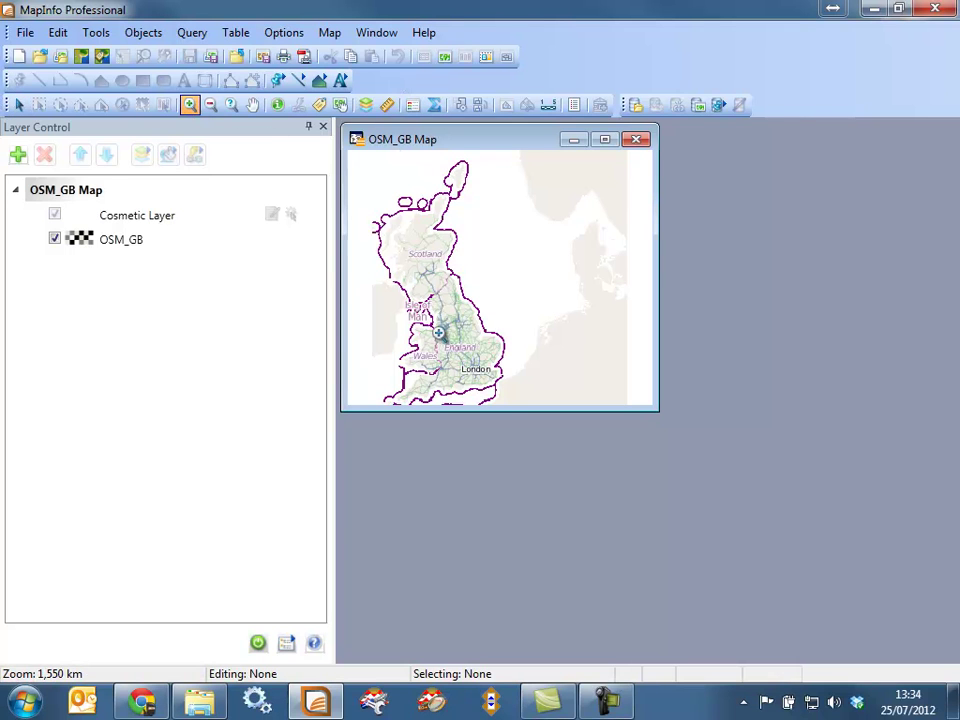
left_click_drag(438, 335, 462, 355)
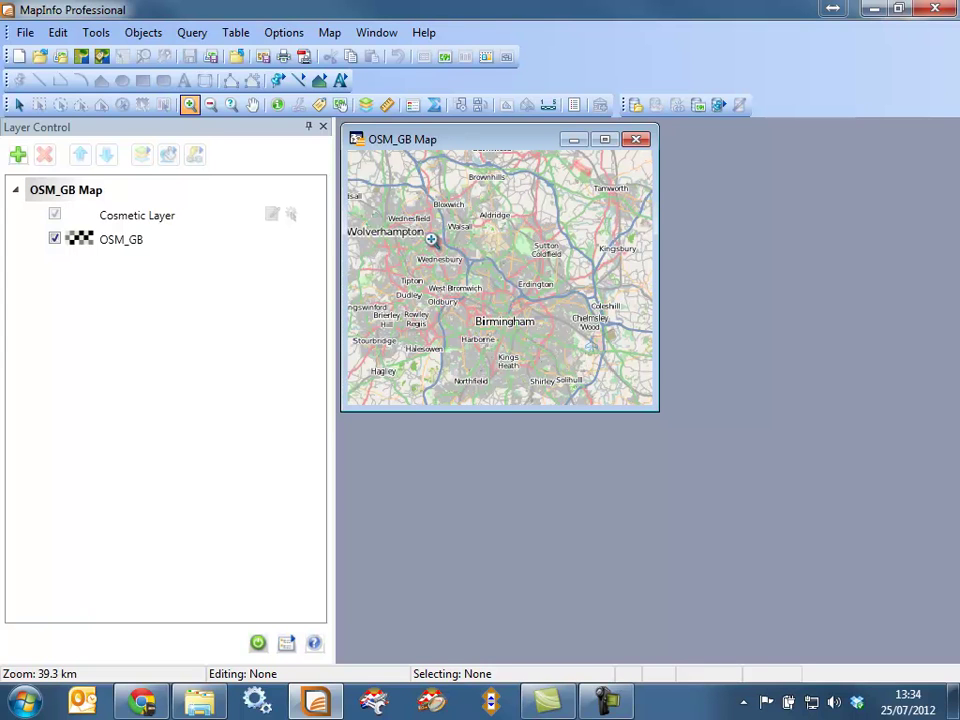
left_click_drag(455, 215, 506, 250)
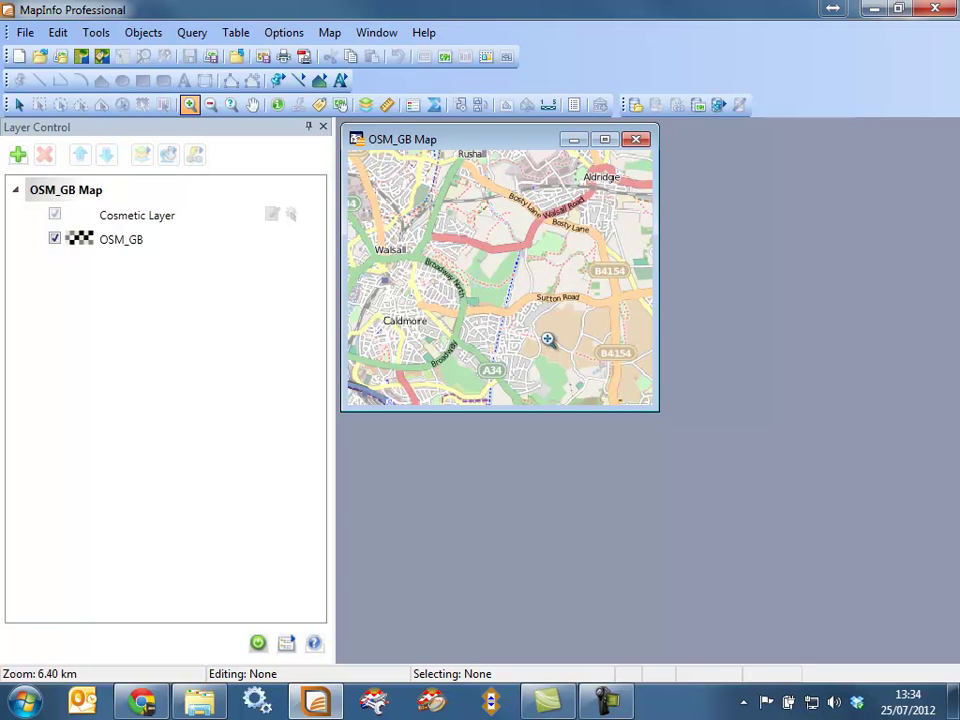
left_click(603, 145)
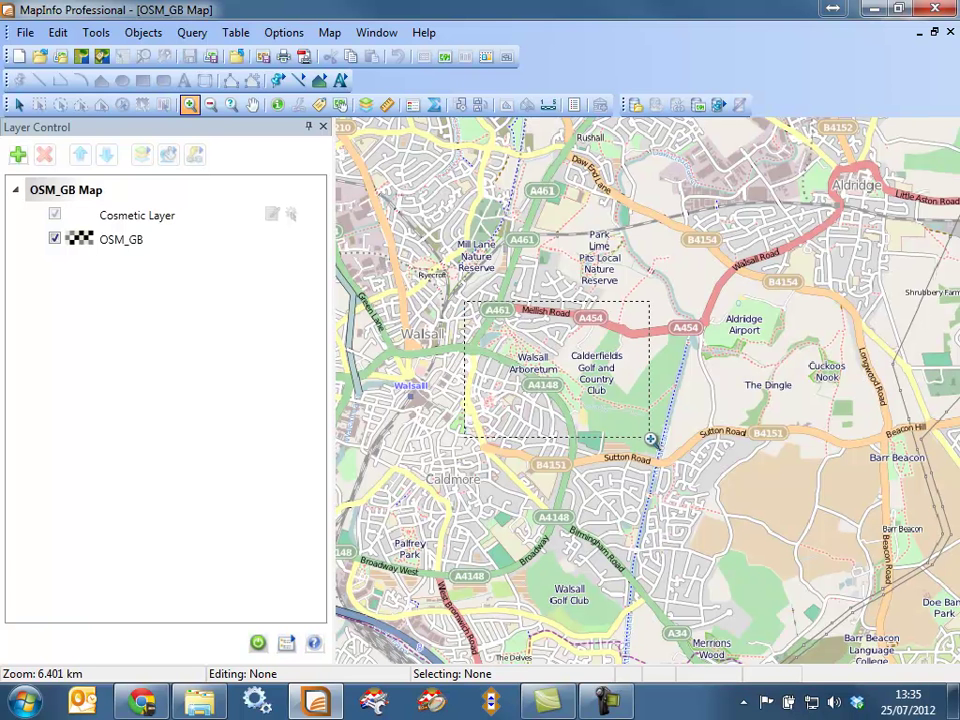
left_click_drag(650, 439, 651, 438)
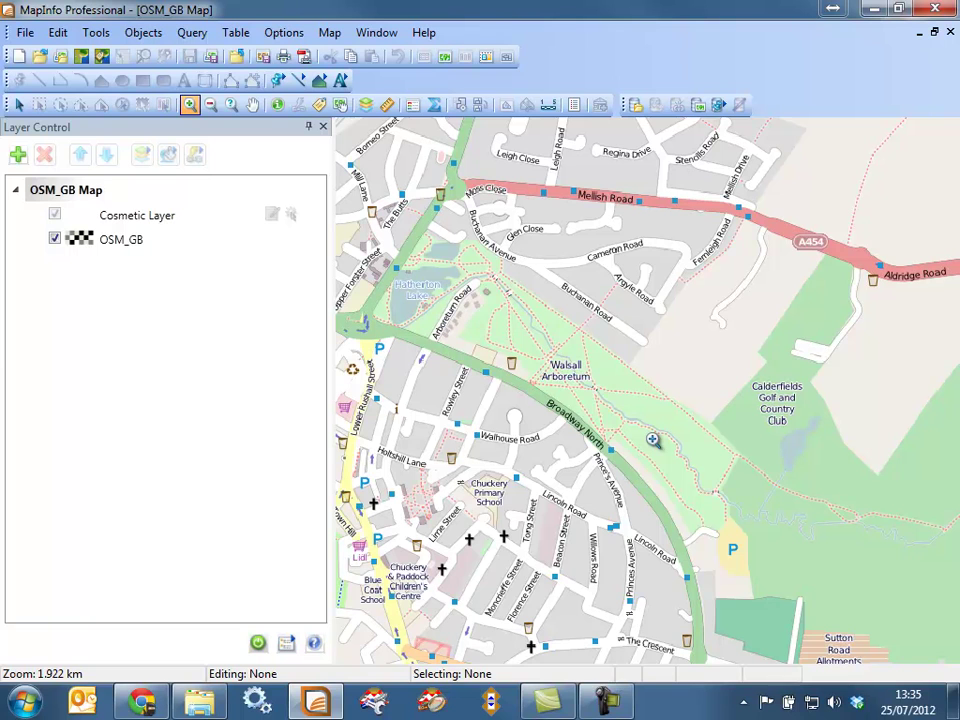